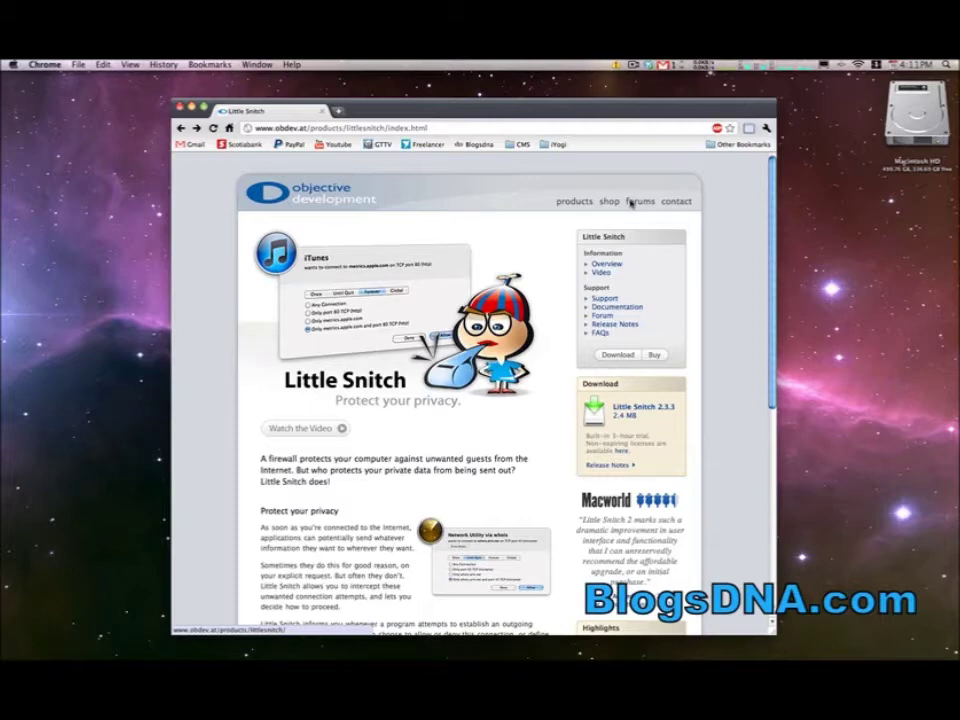
Step: Quit Chrome and launch Little Snitch Configuration from the Applications folder
key(super+q)
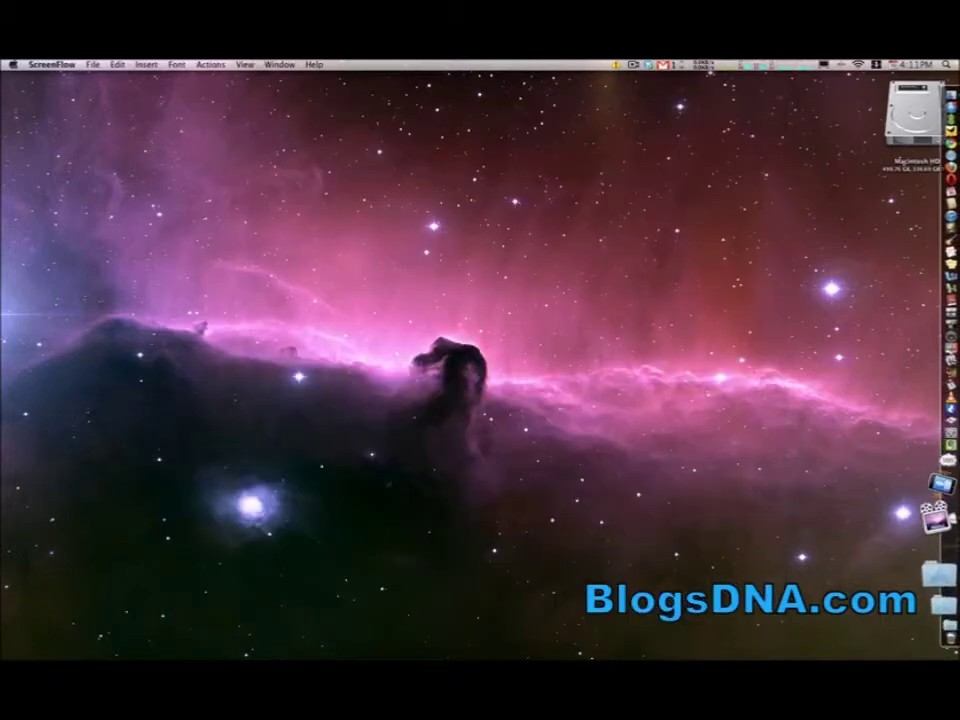
click(944, 574)
scroll(600, 410, down, 5)
click(519, 455)
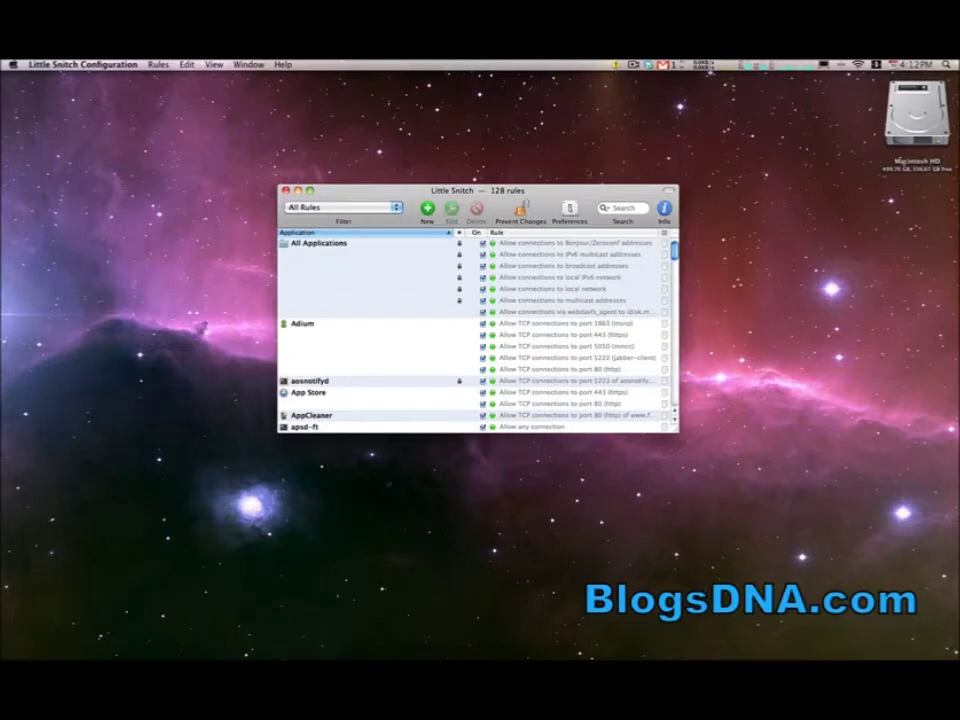
Step: Start Little Snitch's network filter in the general preferences
key(super+comma)
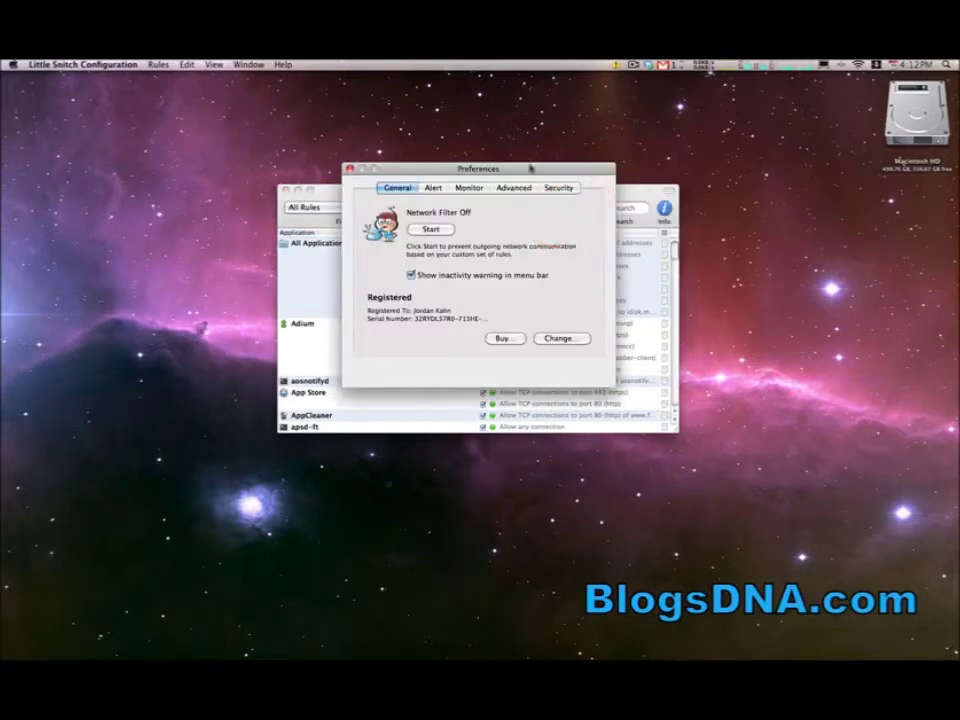
drag(530, 168, 518, 225)
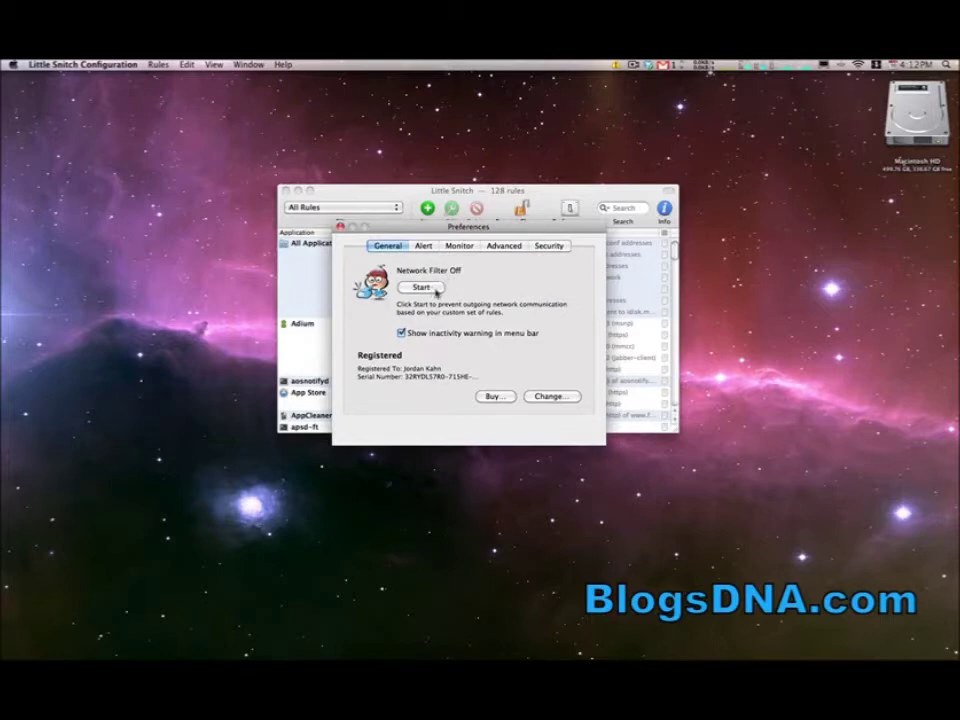
click(436, 289)
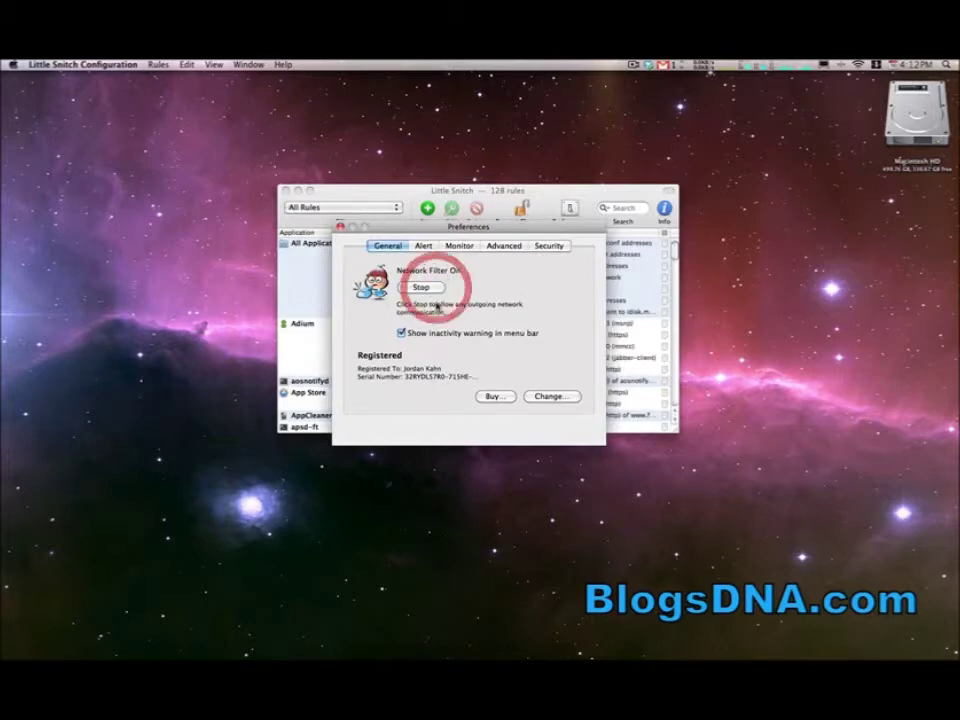
Step: Turn on the Network Monitor in the preferences and close both the preferences and rules windows
click(459, 247)
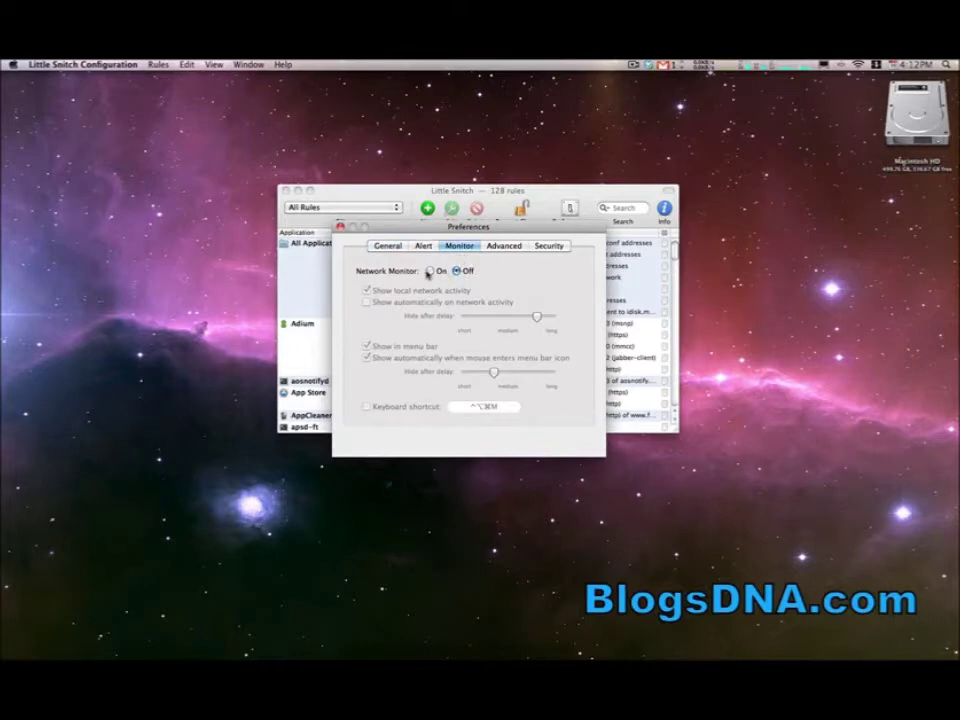
click(431, 271)
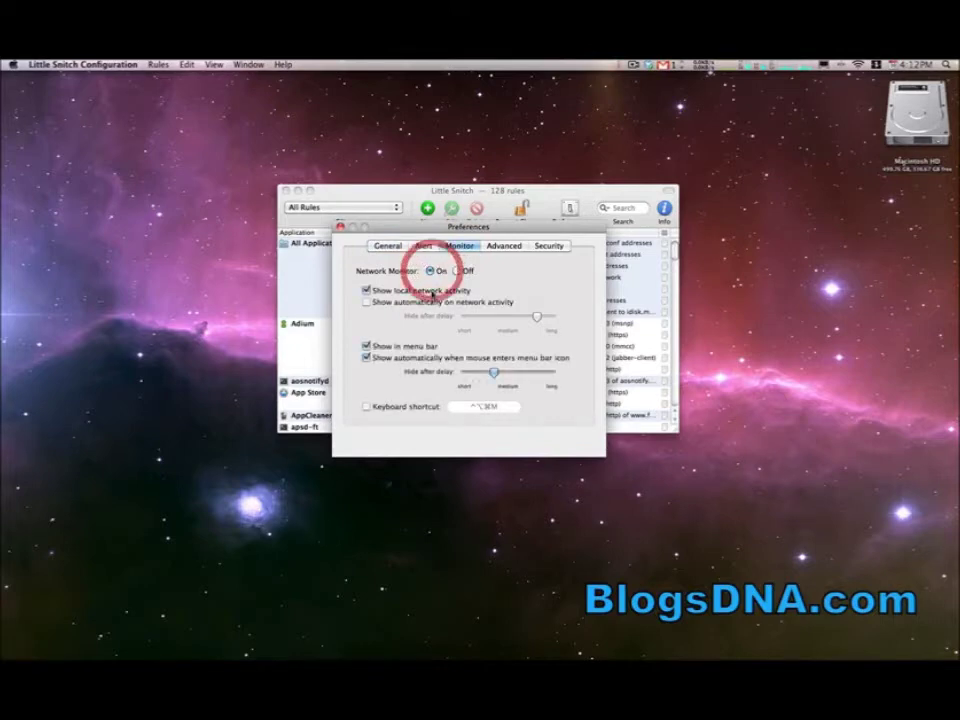
click(340, 228)
click(285, 190)
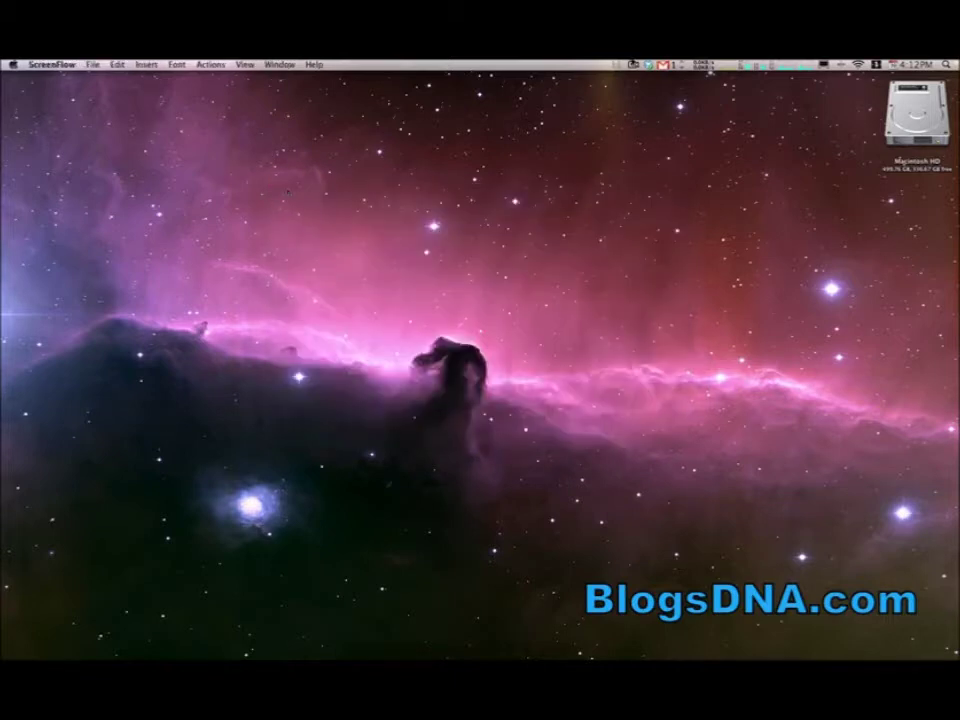
Step: Show Little Snitch's Network Monitor to view current network activity
click(616, 64)
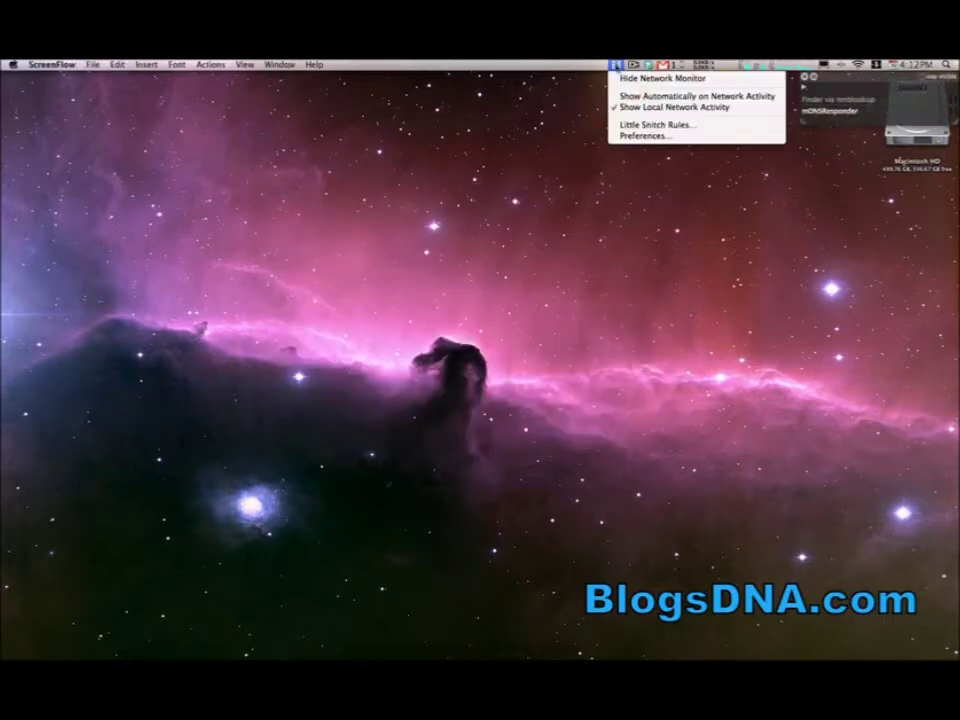
click(833, 204)
click(617, 64)
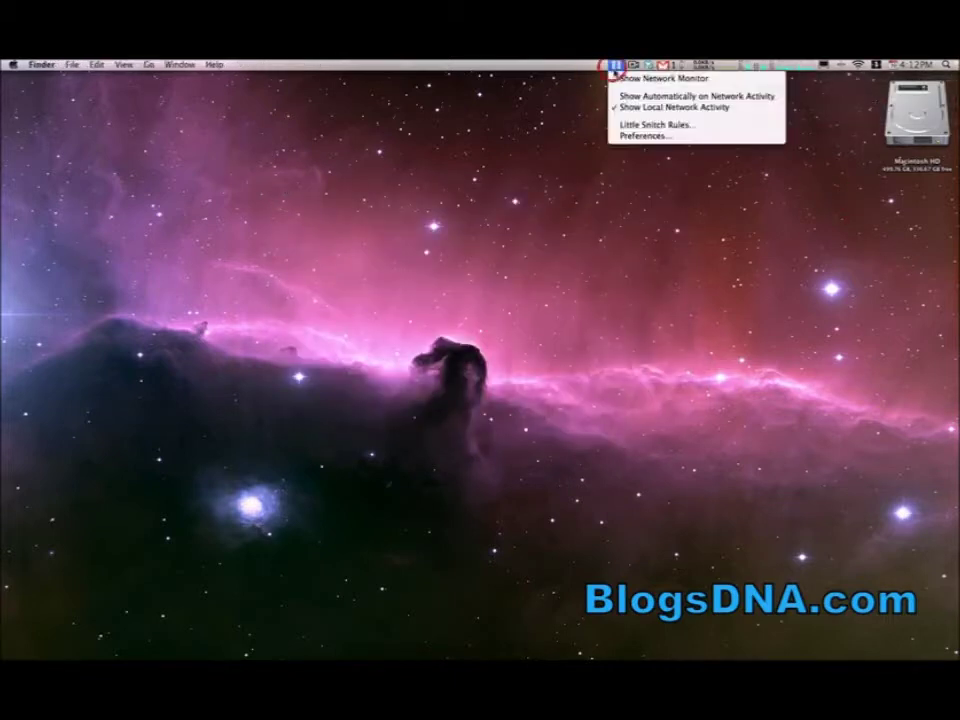
click(626, 79)
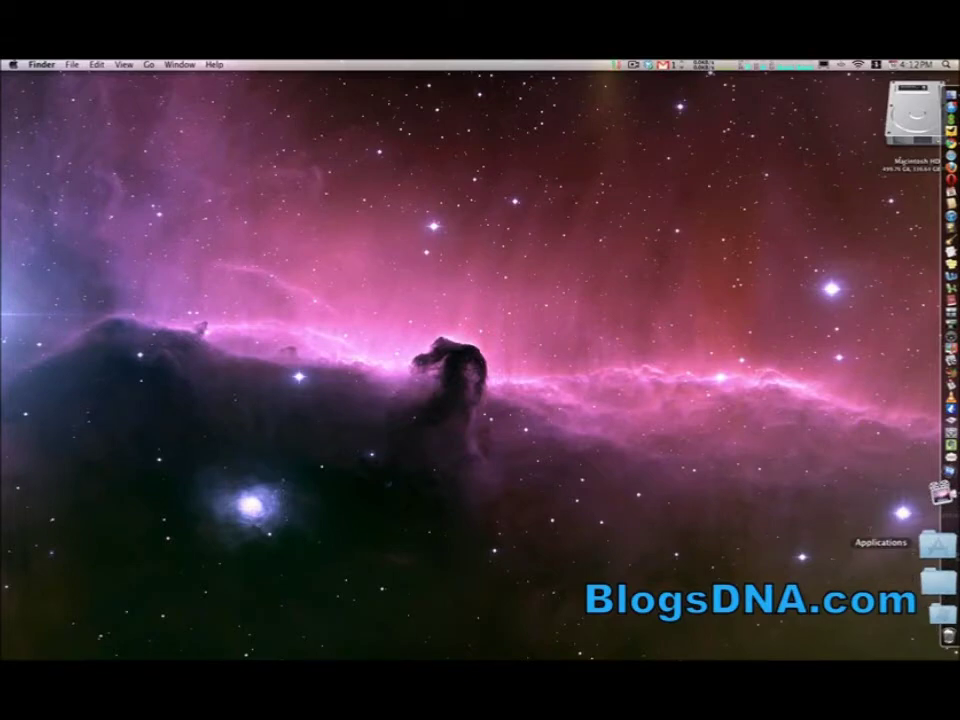
Step: Launch Skitch from the Applications folder
click(937, 545)
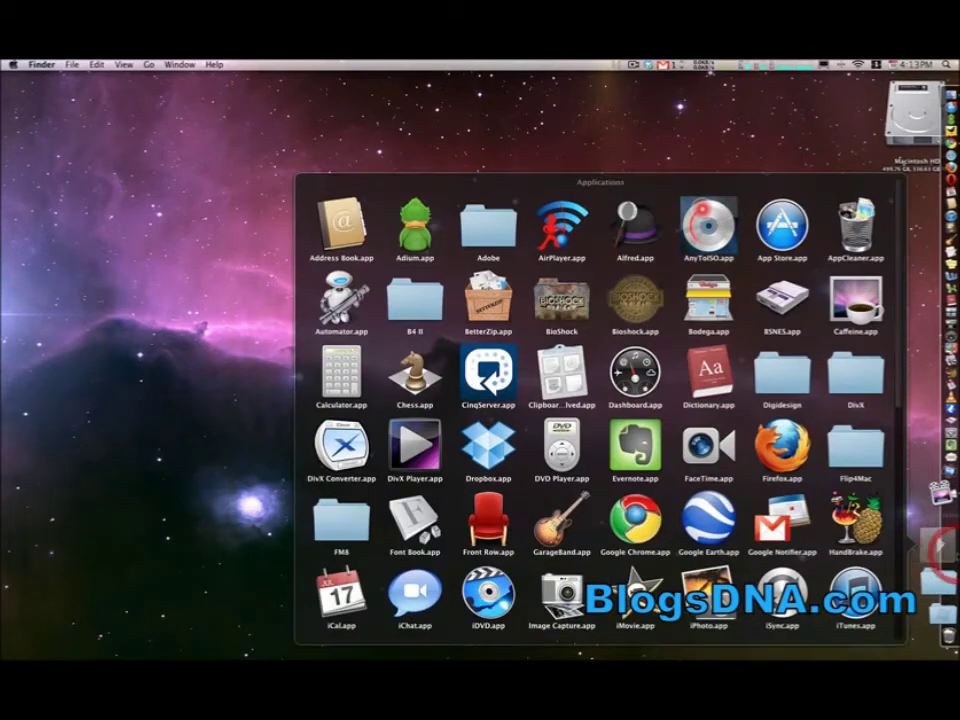
scroll(530, 490, down, 5)
scroll(529, 491, down, 5)
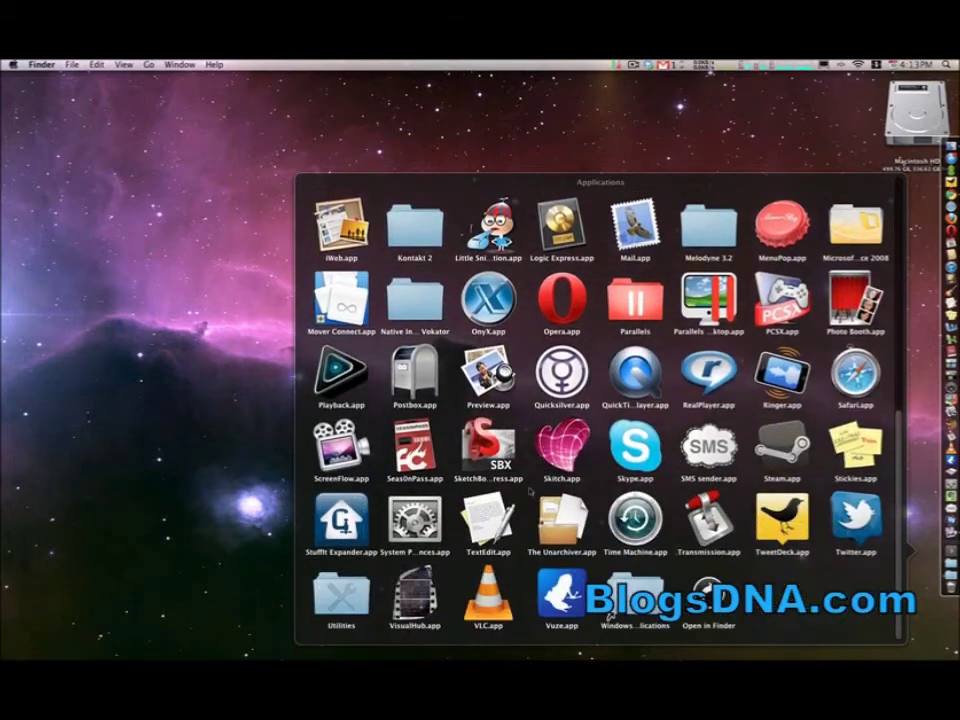
scroll(600, 410, up, 2)
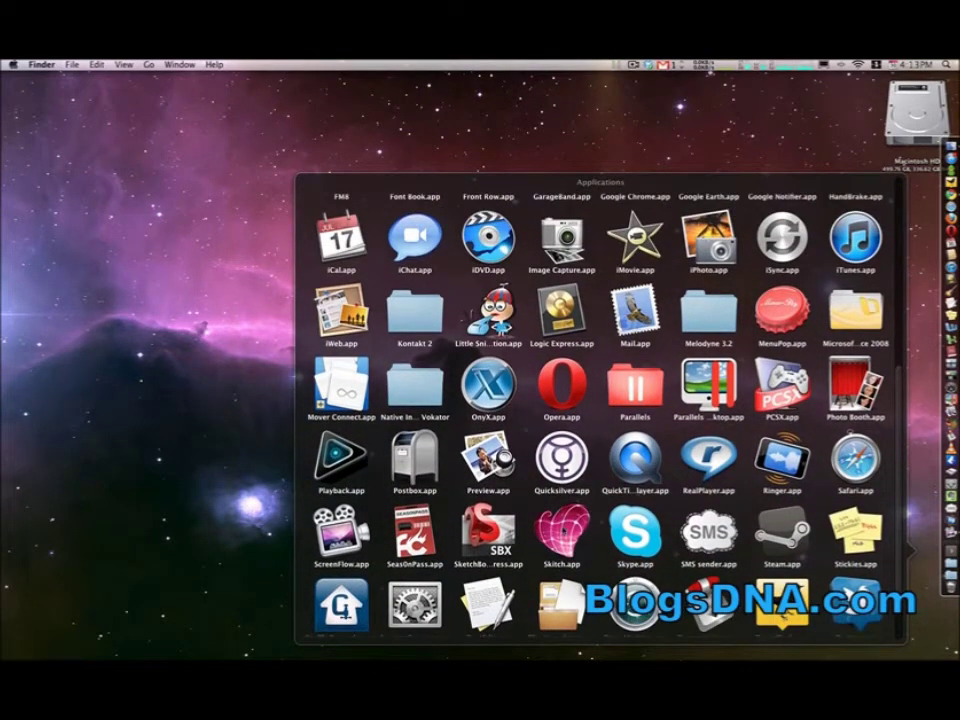
click(561, 530)
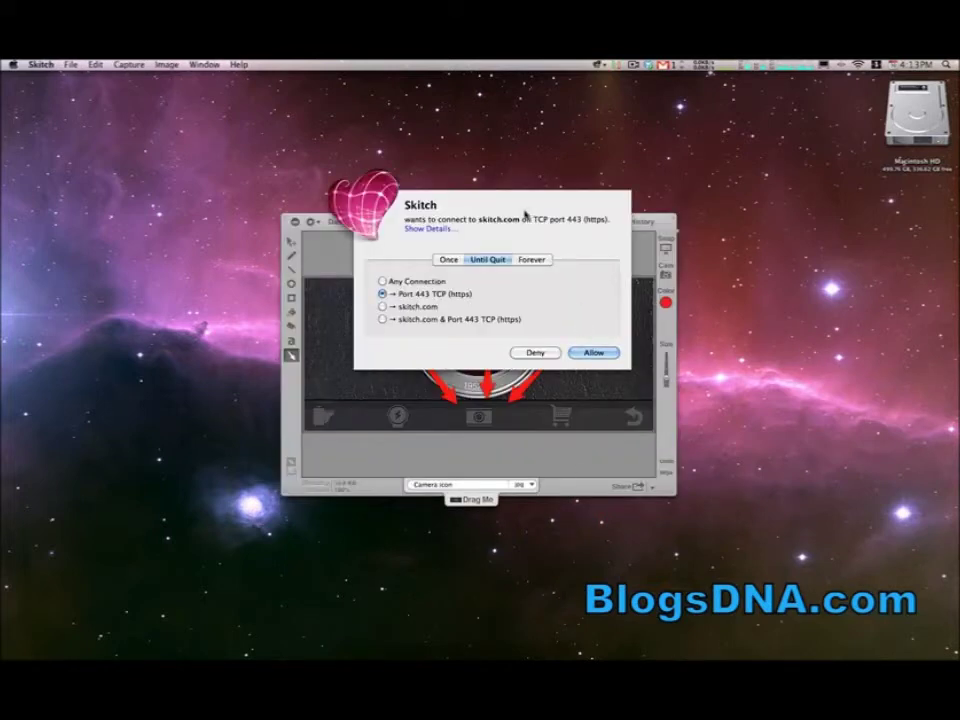
Step: Show the details of Skitch's connection request and allow Port 443 TCP (https) connections forever
drag(524, 213, 495, 224)
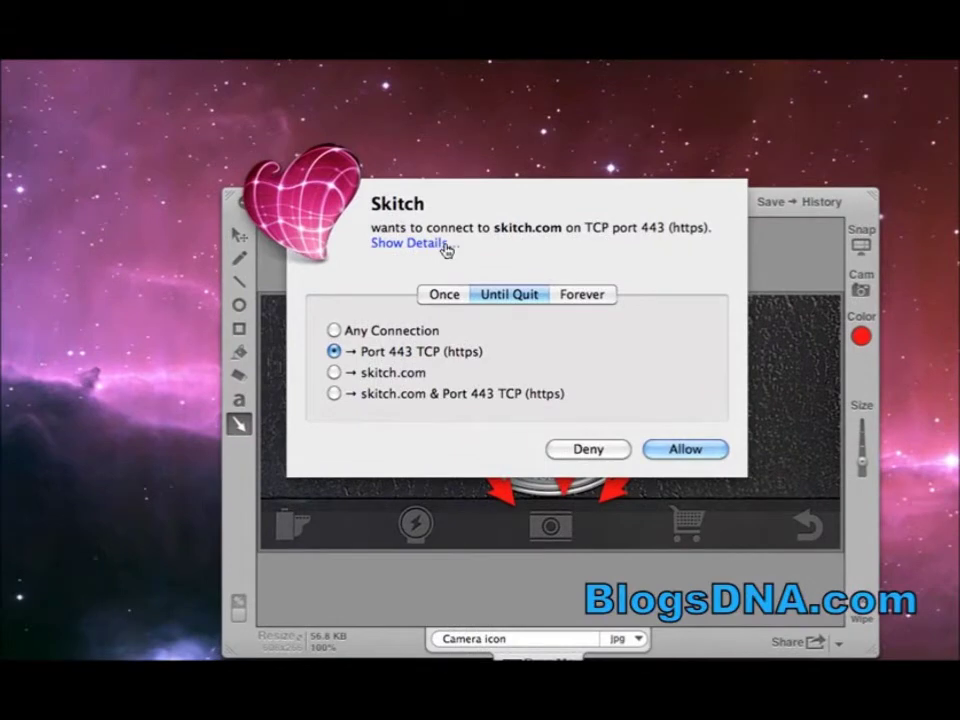
click(446, 249)
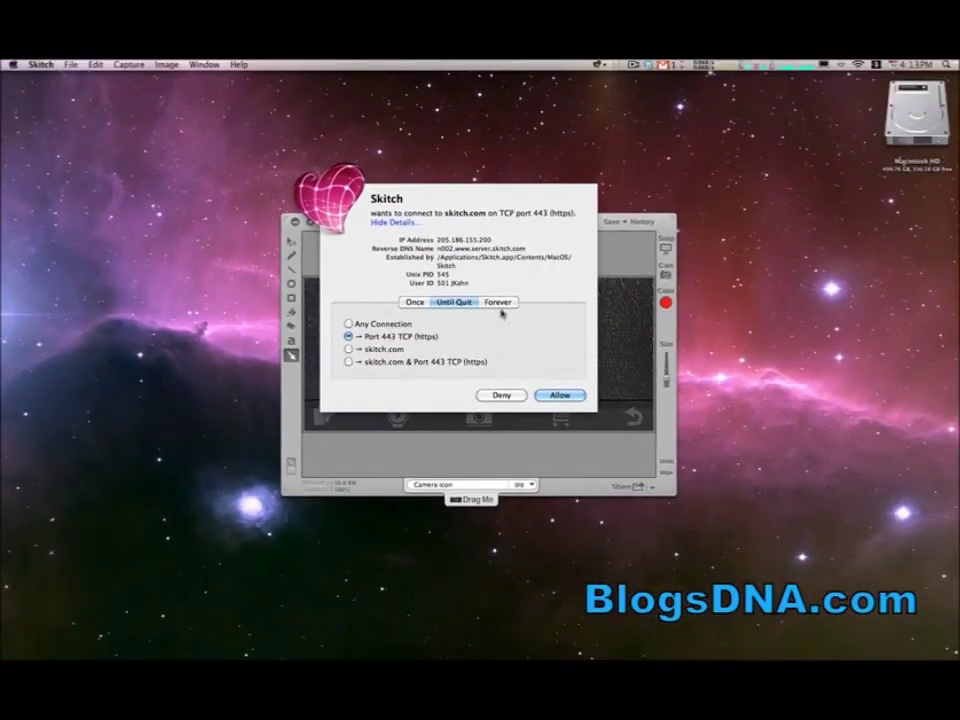
click(498, 305)
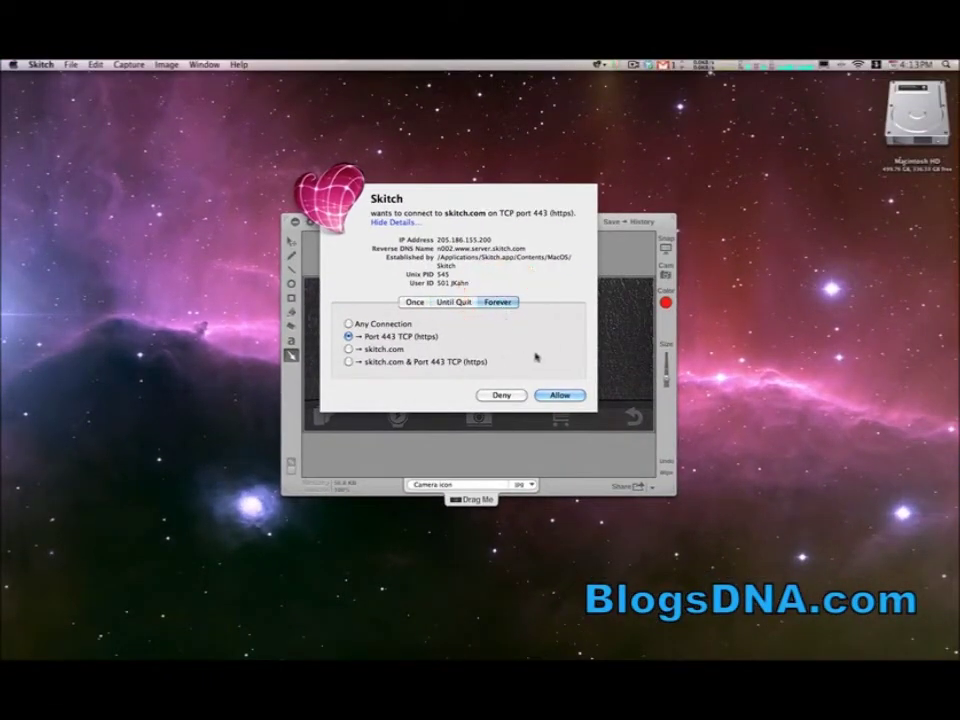
click(561, 396)
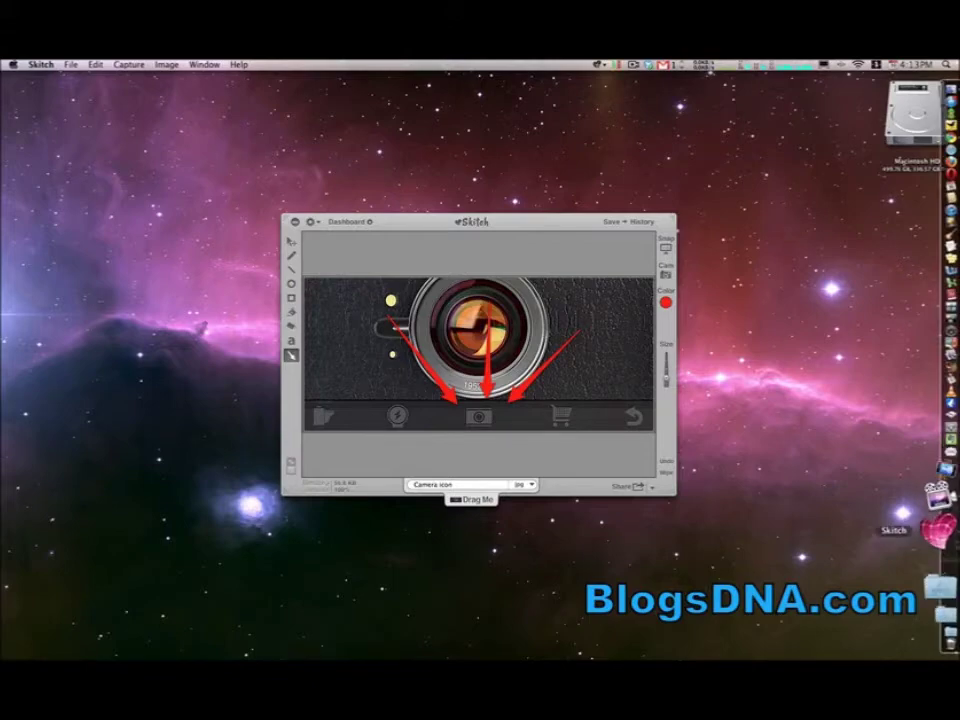
Step: Open Little Snitch Configuration again and review the rule list down to the Skitch entries
click(940, 560)
scroll(600, 410, down, 5)
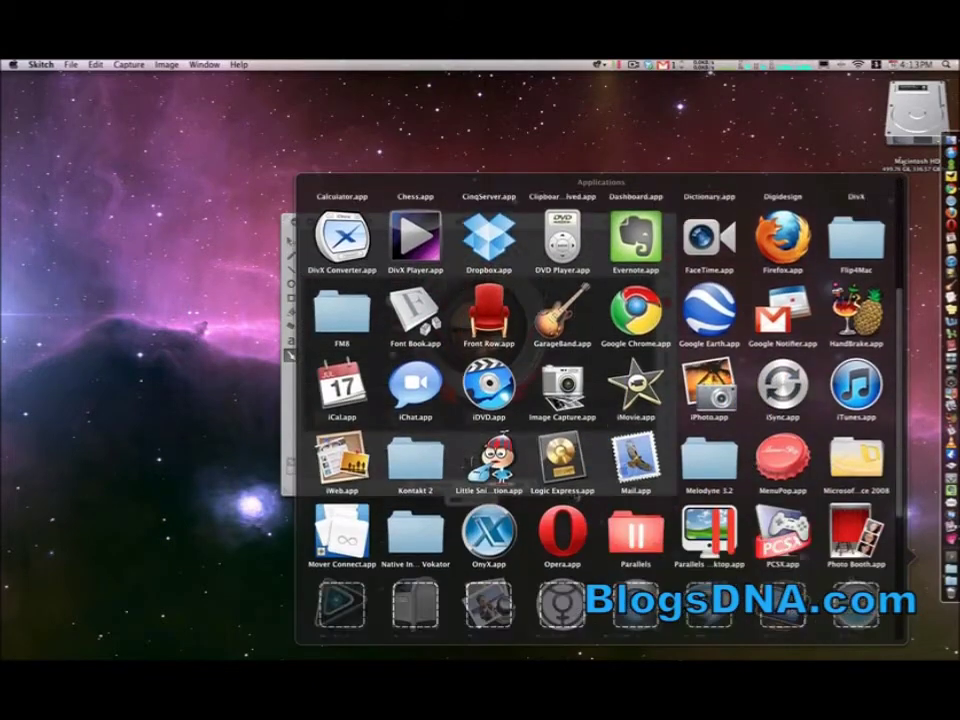
click(490, 405)
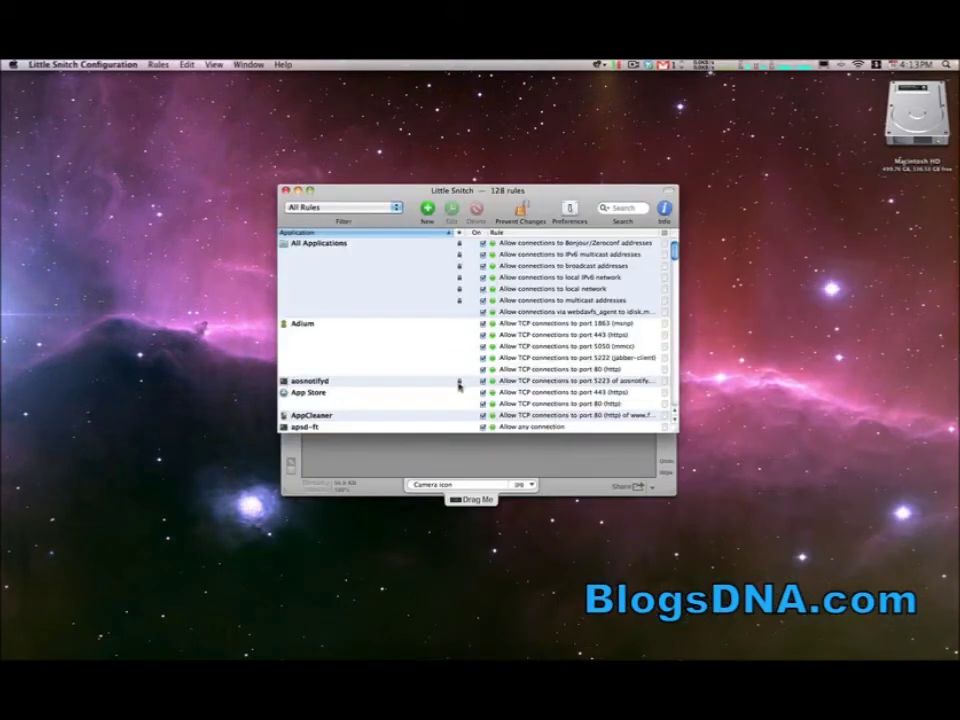
scroll(456, 360, down, 5)
scroll(456, 358, down, 10)
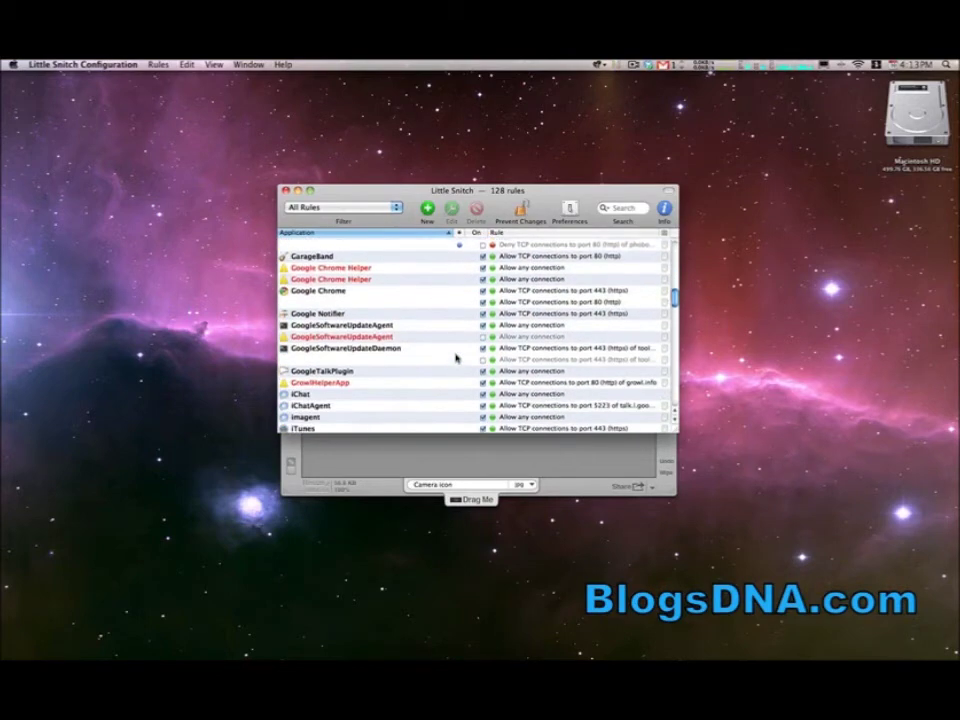
scroll(456, 358, down, 15)
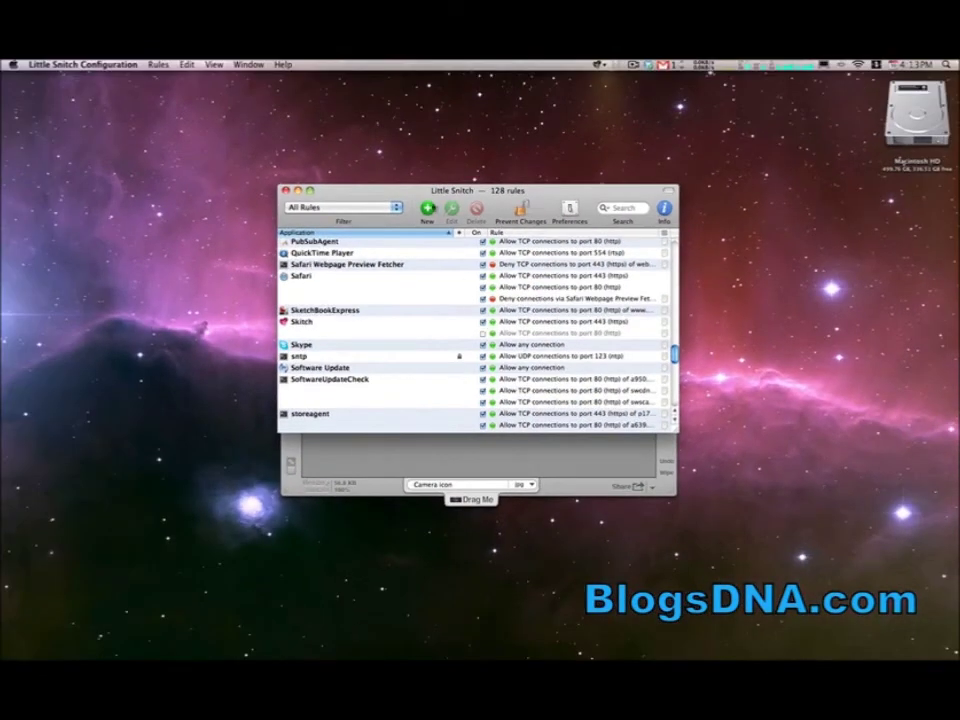
Step: Check the options for a new rule without creating one, and close the rules window
click(427, 209)
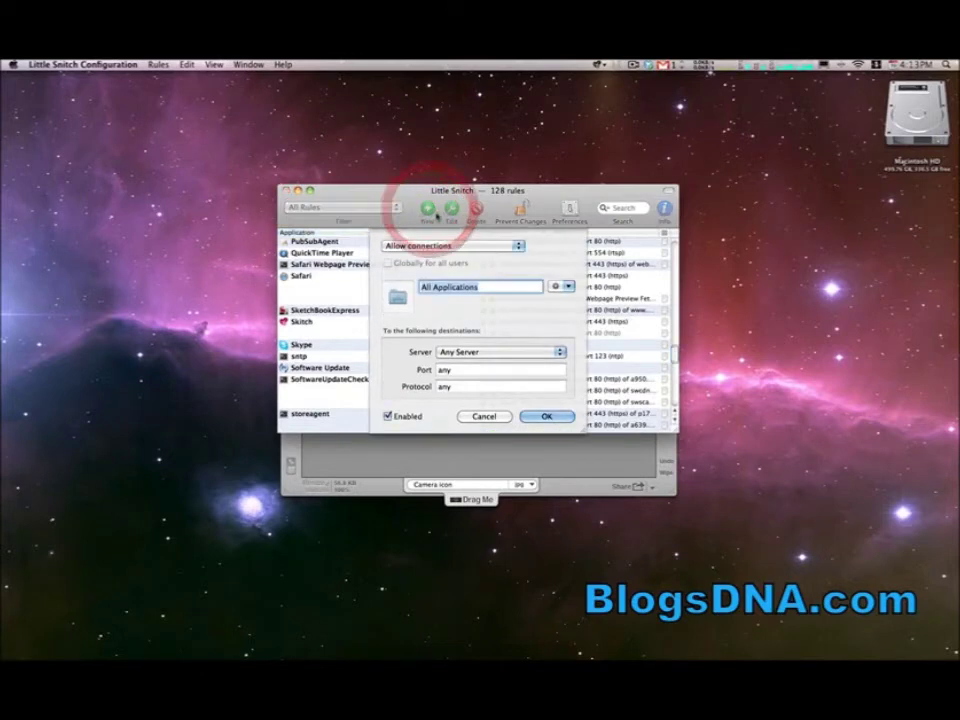
click(494, 418)
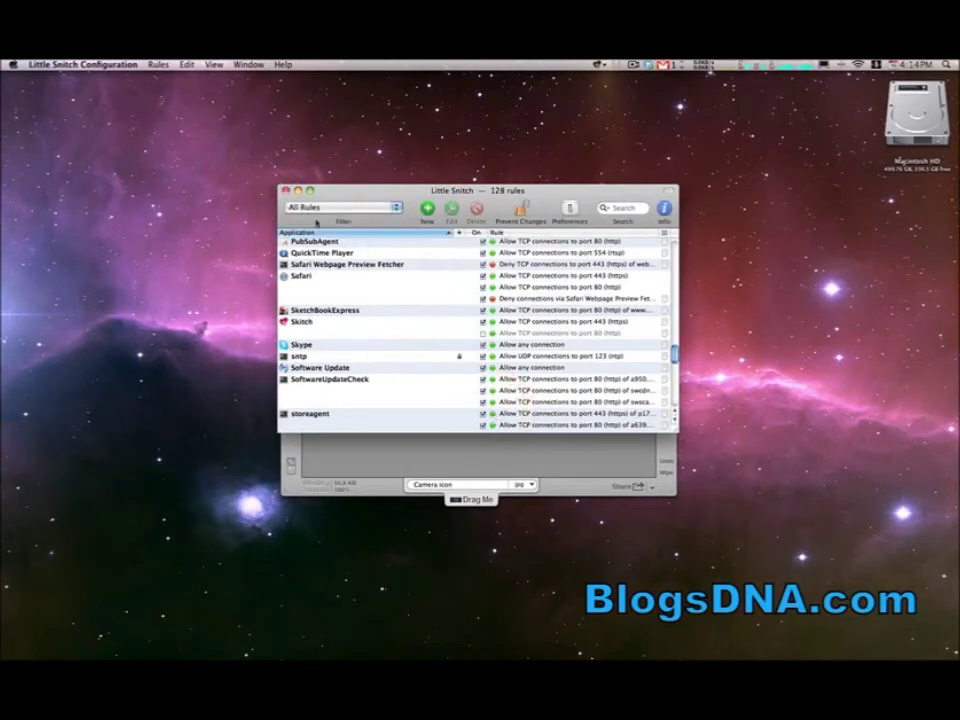
click(286, 190)
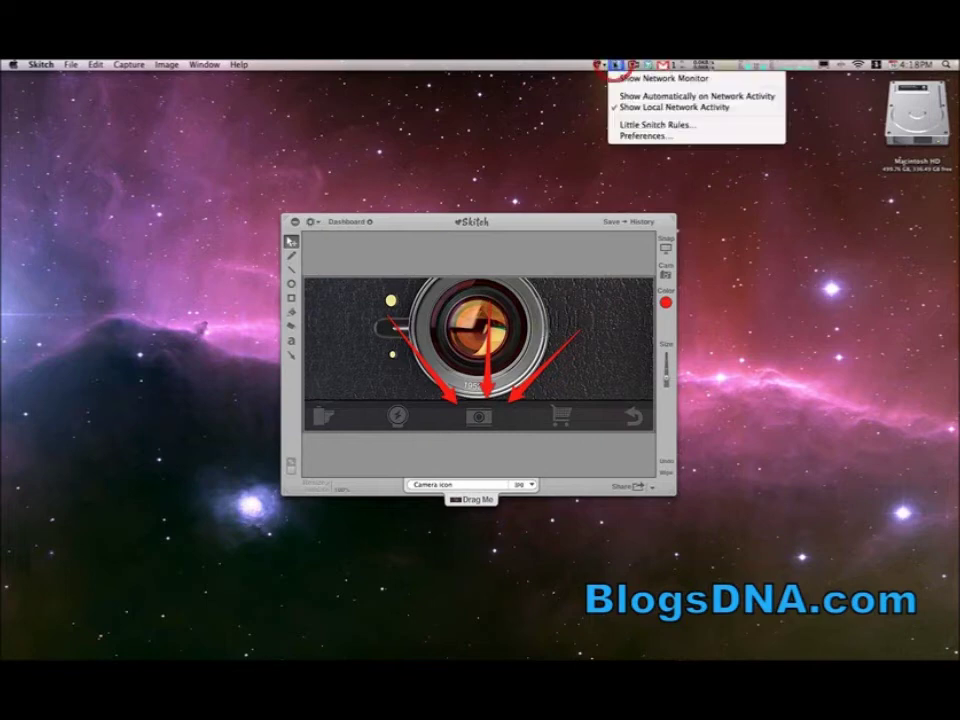
Step: Show the Network Monitor and allow Skitch's Port 80 TCP (http) connections until it quits
click(622, 78)
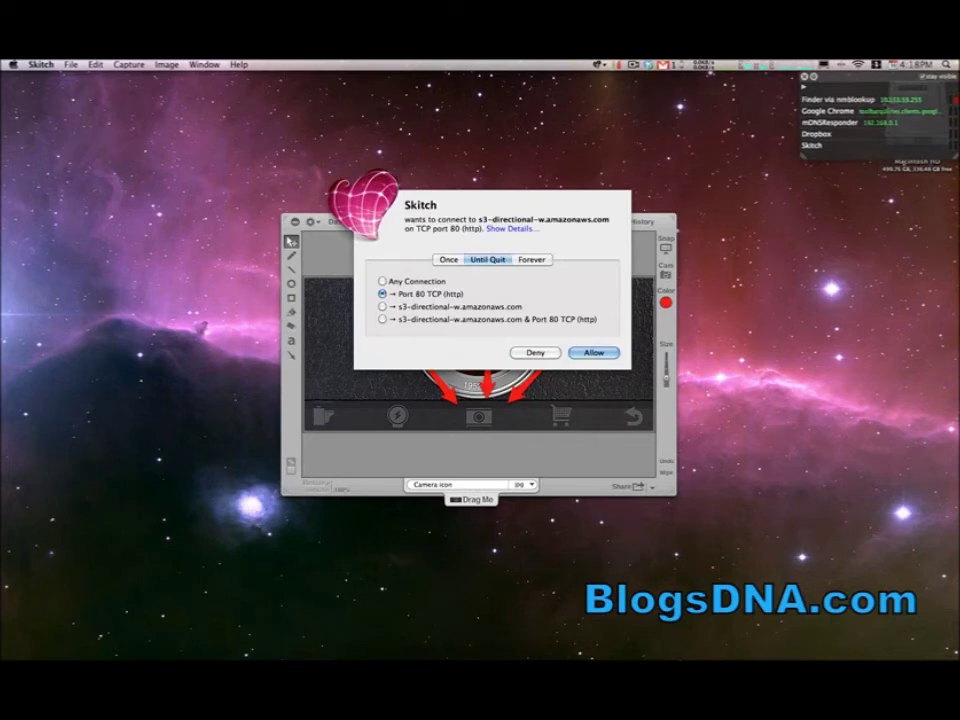
click(582, 352)
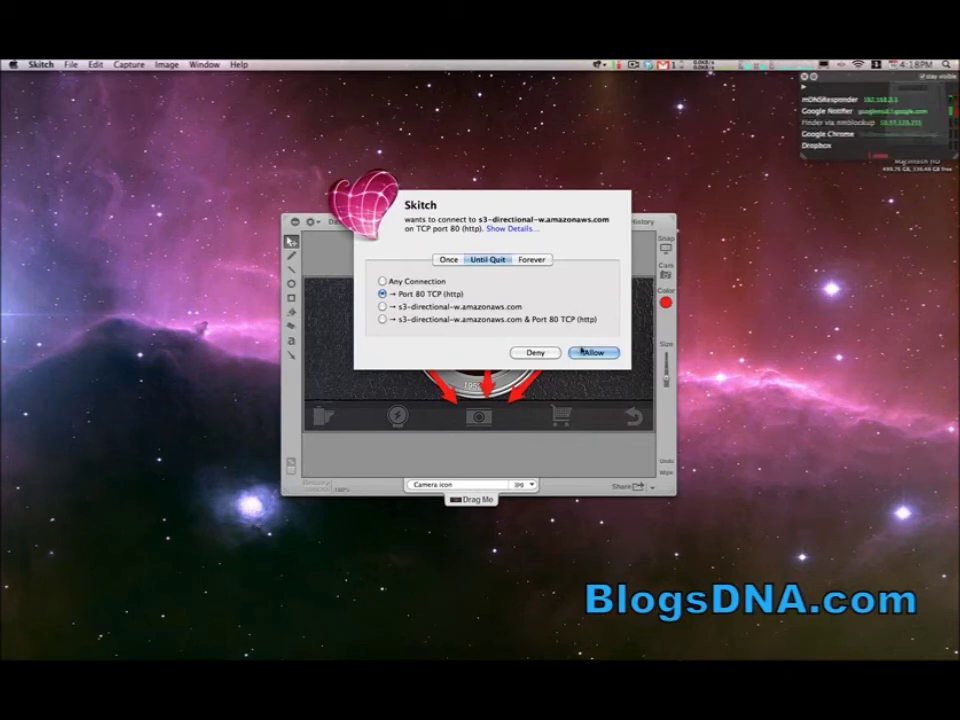